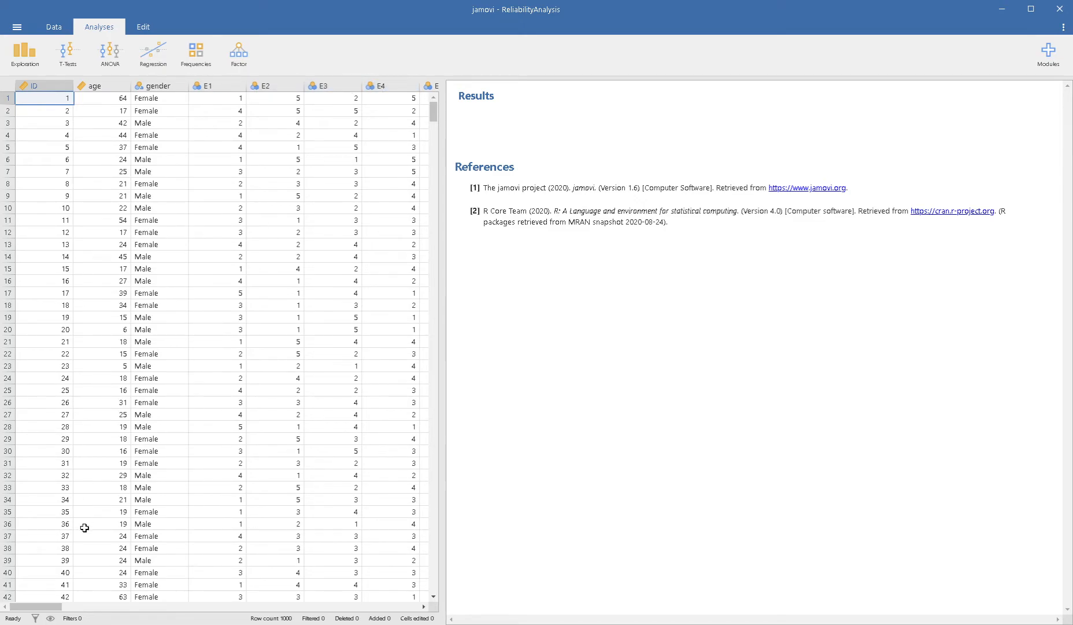
# Start a Reliability Analysis on the survey data set
pyautogui.moveTo(45, 609)
pyautogui.mouseDown()
pyautogui.moveTo(133, 606)
pyautogui.moveTo(44, 610)
pyautogui.mouseUp()
pyautogui.moveTo(49, 607)
pyautogui.mouseDown()
pyautogui.moveTo(91, 610)
pyautogui.moveTo(40, 611)
pyautogui.mouseUp()
pyautogui.click(242, 53)
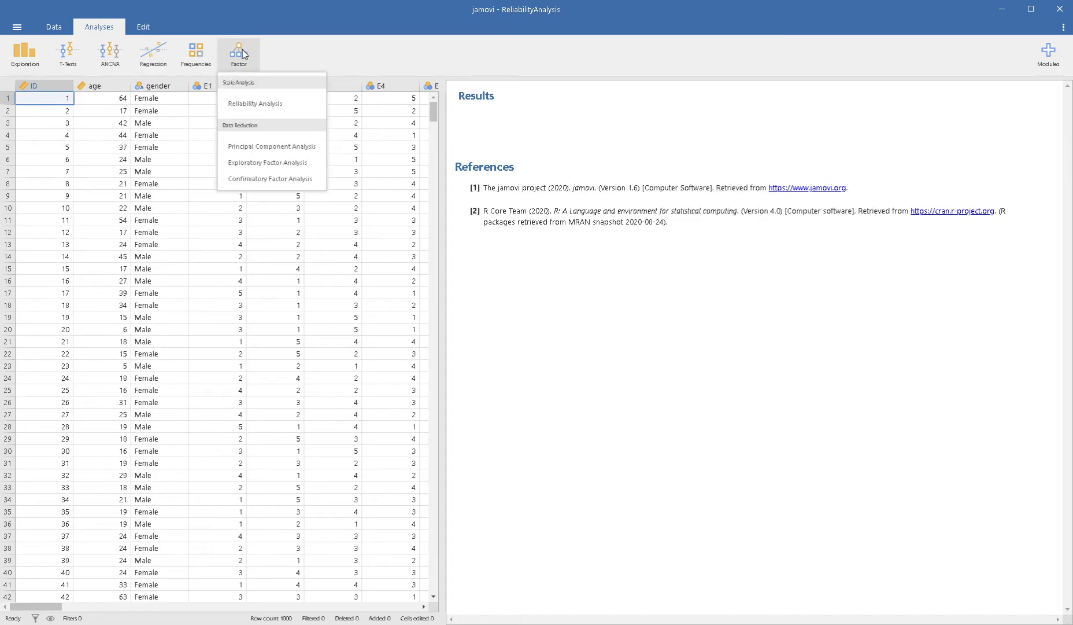
pyautogui.click(268, 106)
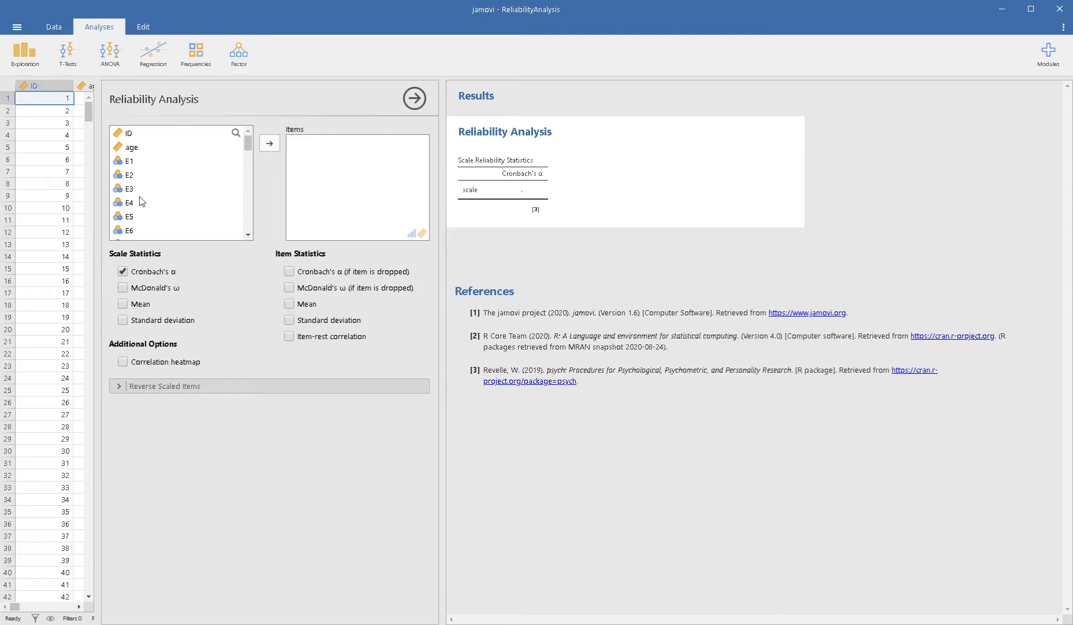
# Add the variables E1 through E10 as the items of the reliability analysis
pyautogui.click(133, 163)
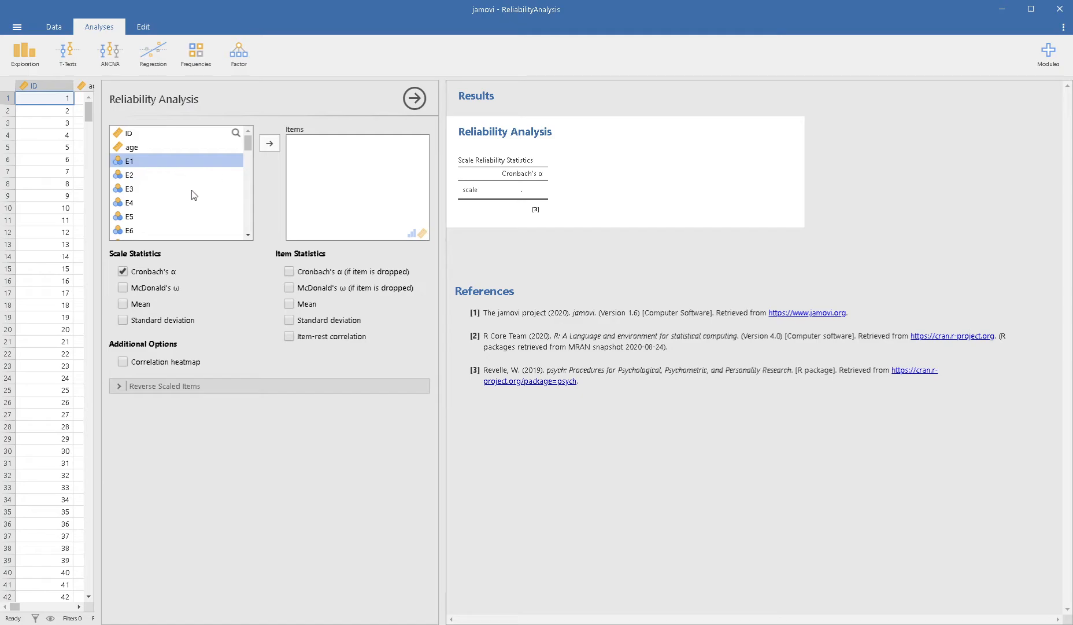
pyautogui.keyDown('shift'); pyautogui.click(150, 174); pyautogui.keyUp('shift')
pyautogui.click(136, 161)
pyautogui.click(269, 145)
pyautogui.click(269, 144)
pyautogui.click(269, 144)
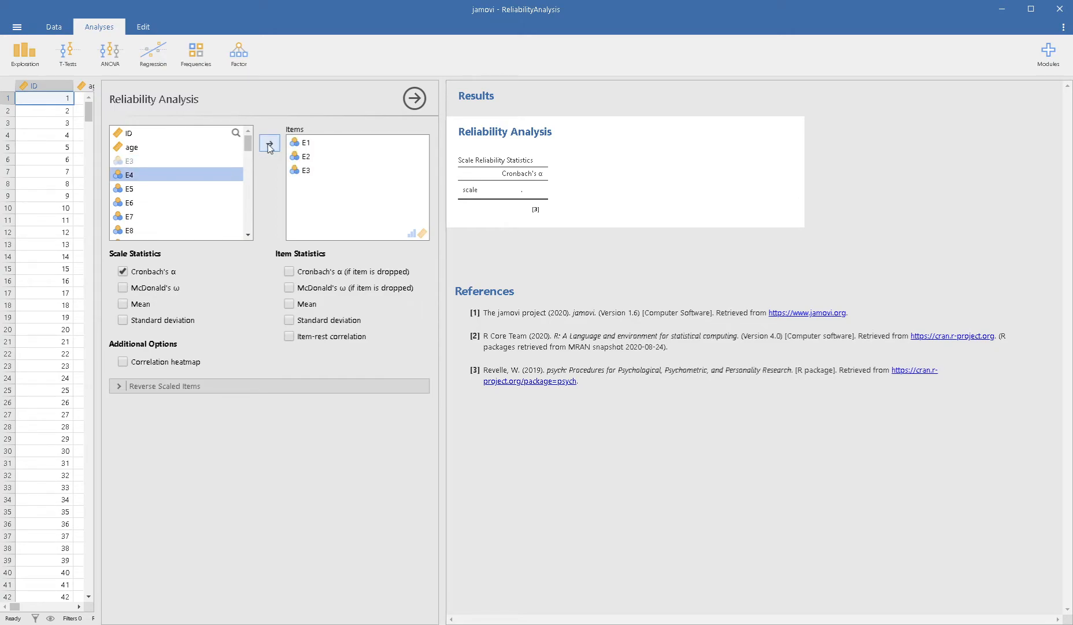
pyautogui.click(269, 144)
pyautogui.click(270, 145)
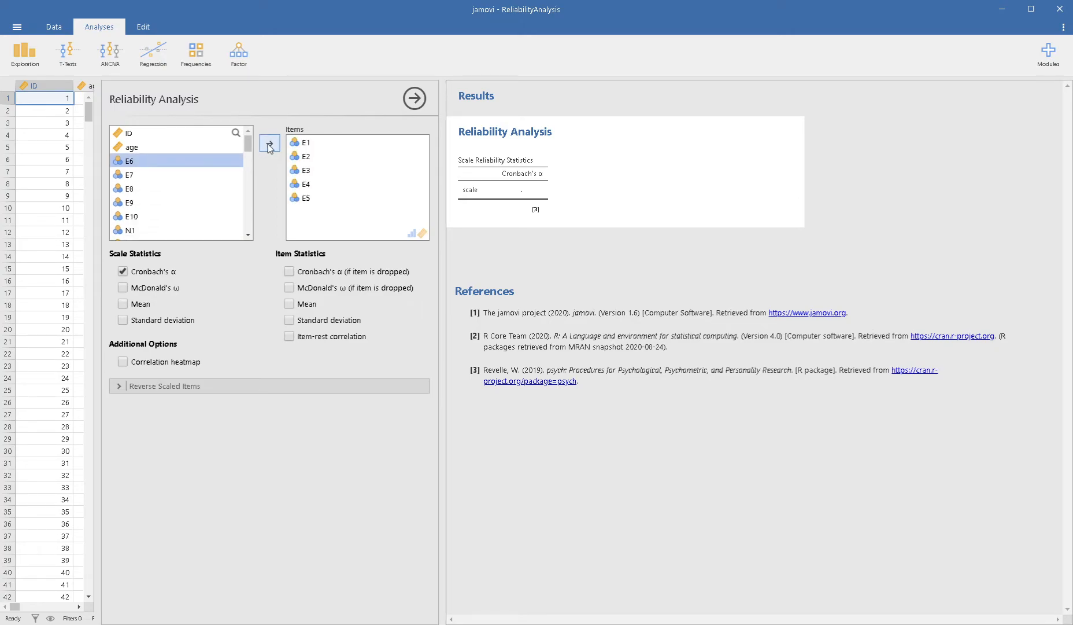
pyautogui.click(269, 145)
pyautogui.click(270, 144)
pyautogui.click(269, 145)
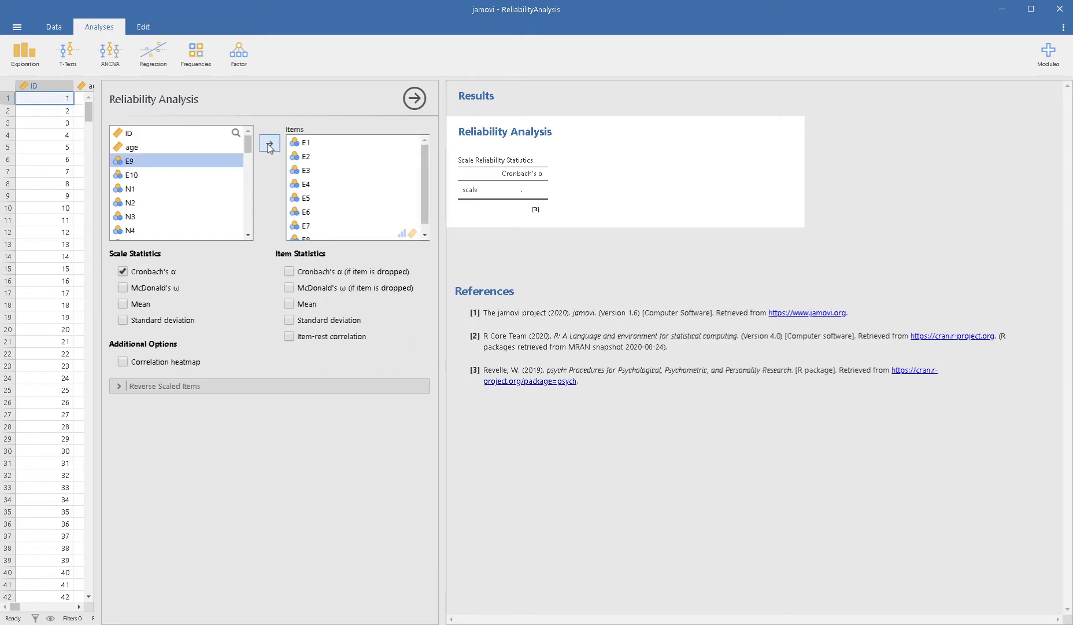
pyautogui.click(269, 145)
pyautogui.click(270, 145)
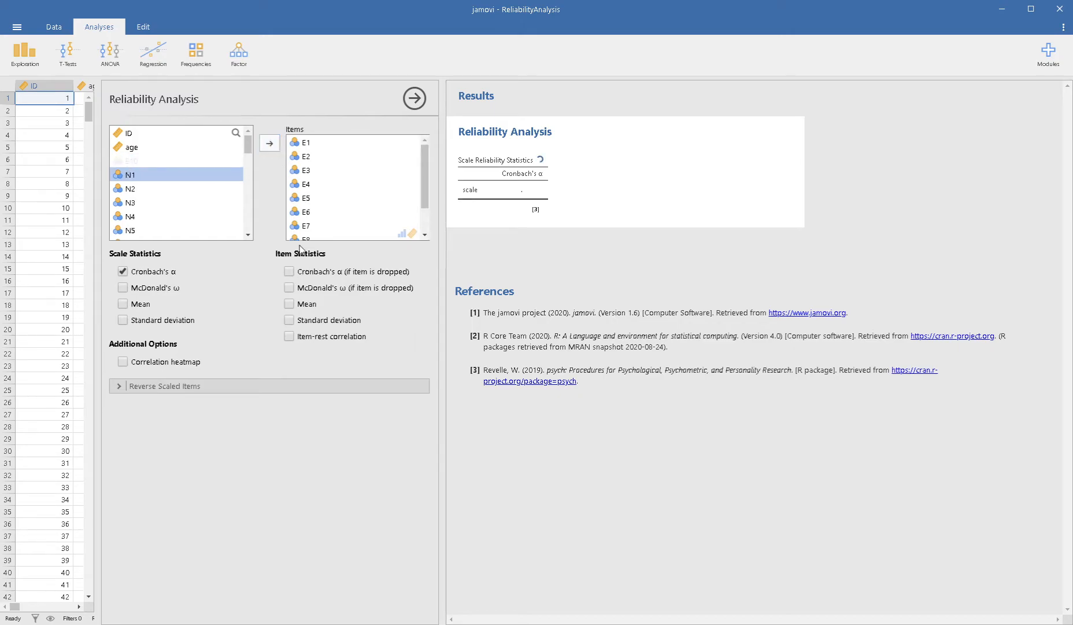
pyautogui.click(309, 144)
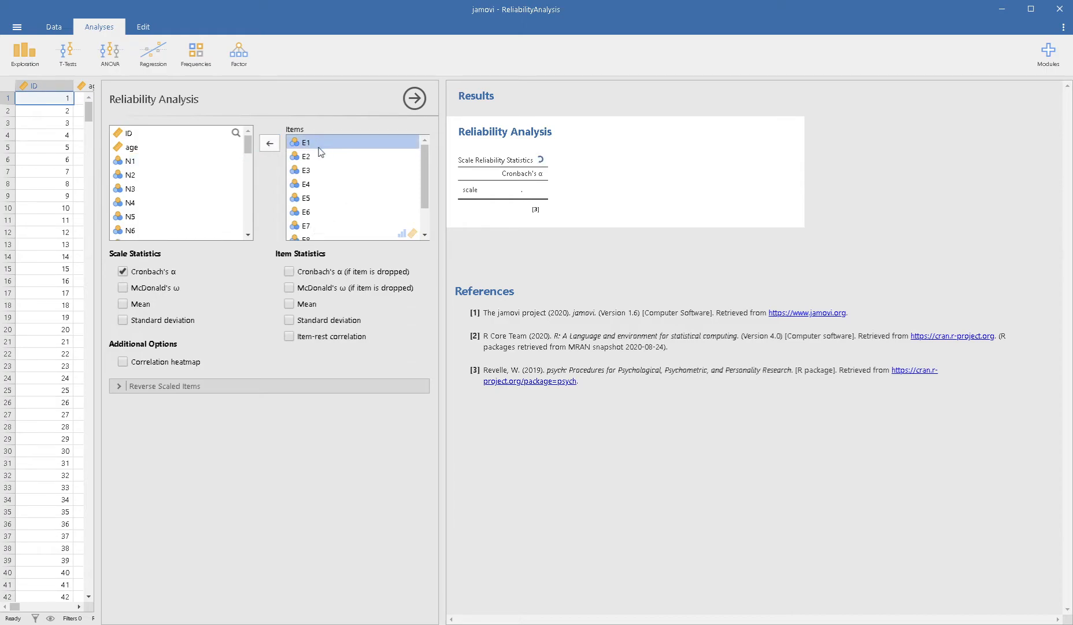
pyautogui.scroll(-2, 320, 210)
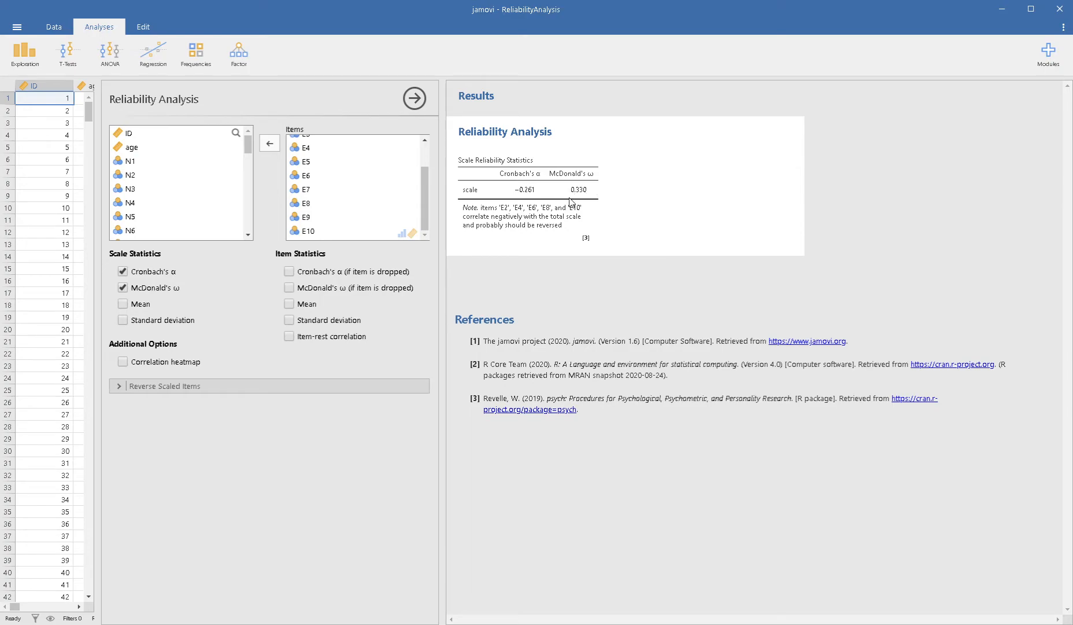
# Include the scale mean and standard deviation, Cronbach's α if item is dropped, and the correlation heatmap in the analysis
pyautogui.click(141, 305)
pyautogui.click(143, 319)
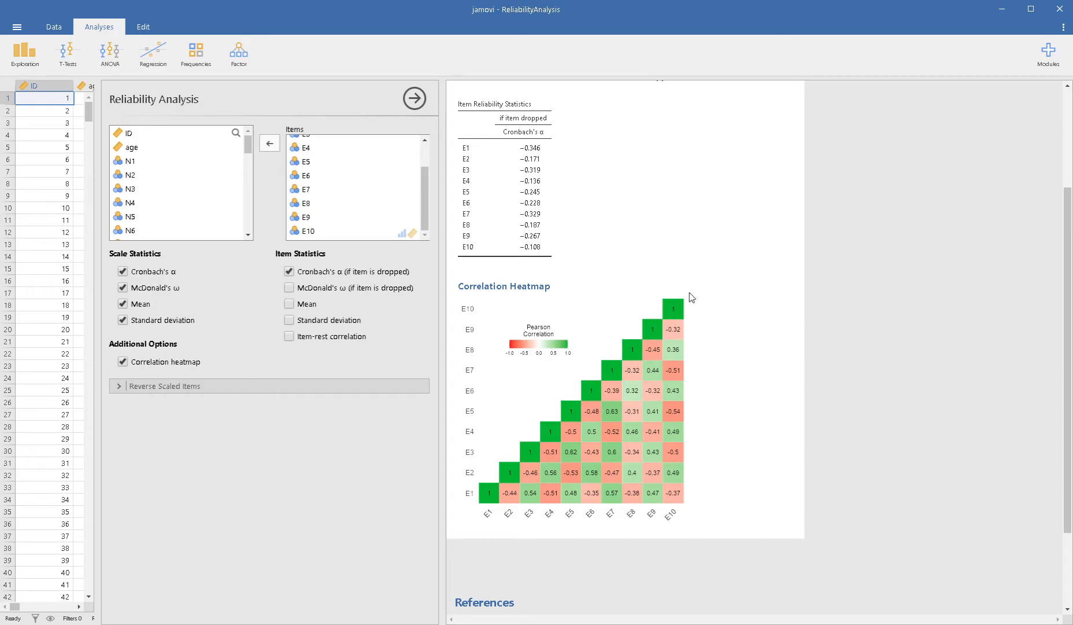
# Set the items E2, E4, E6, E8 and E10 as reverse scaled items
pyautogui.scroll(1, 671, 342)
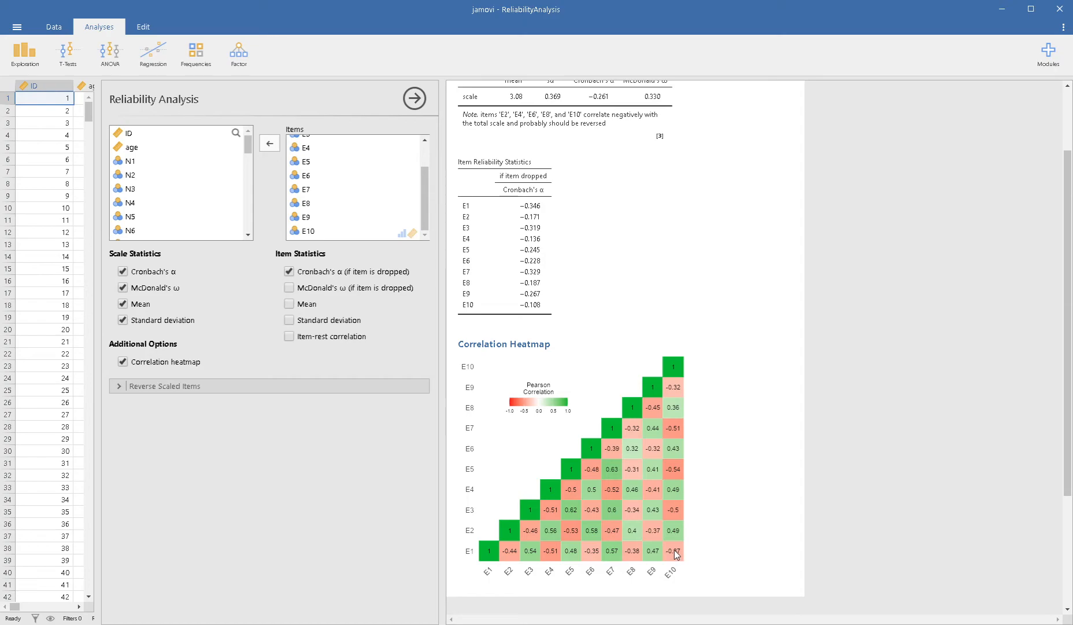
pyautogui.scroll(2, 670, 547)
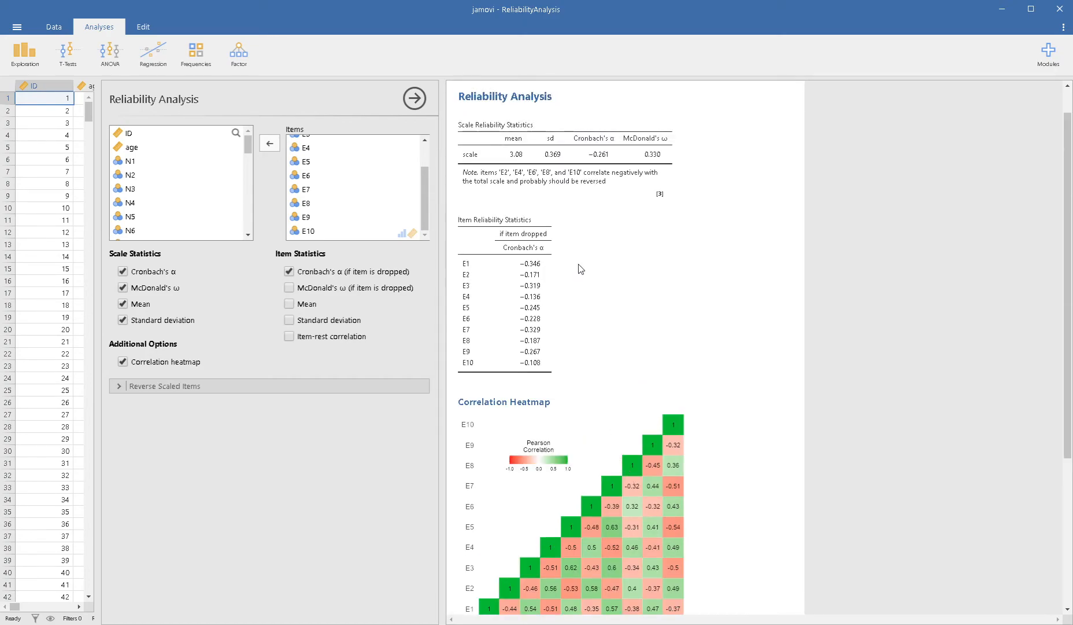
pyautogui.scroll(1, 570, 268)
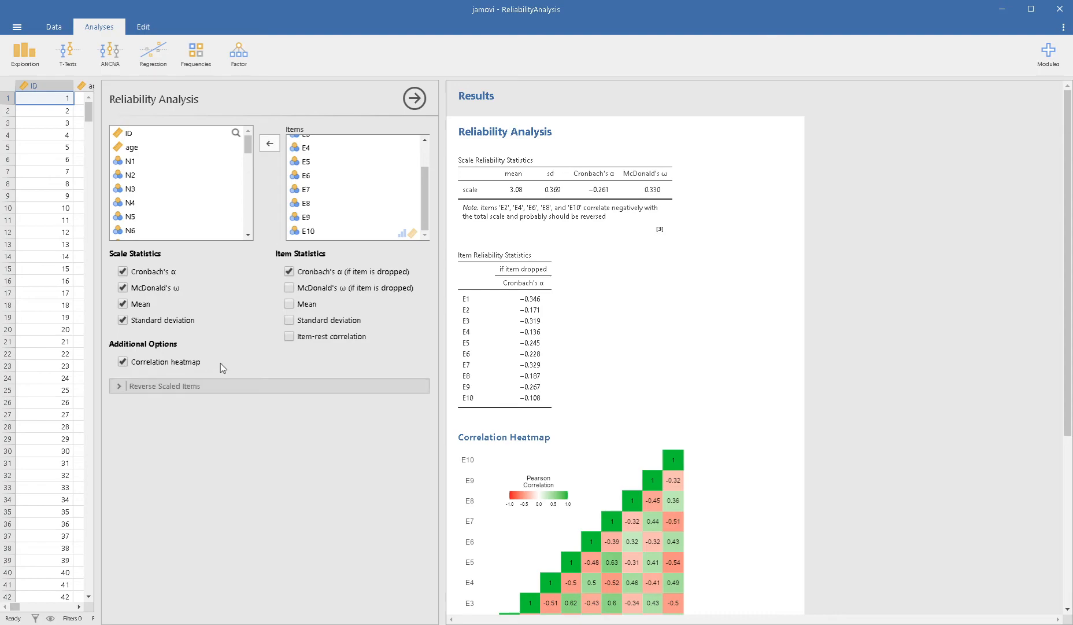
pyautogui.click(173, 386)
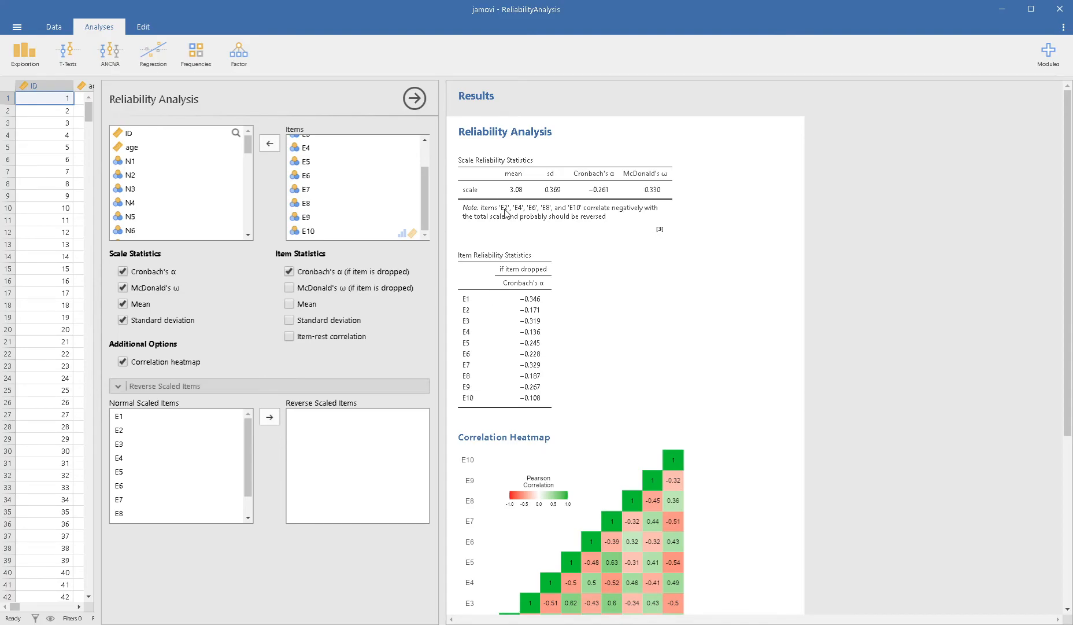
pyautogui.click(140, 430)
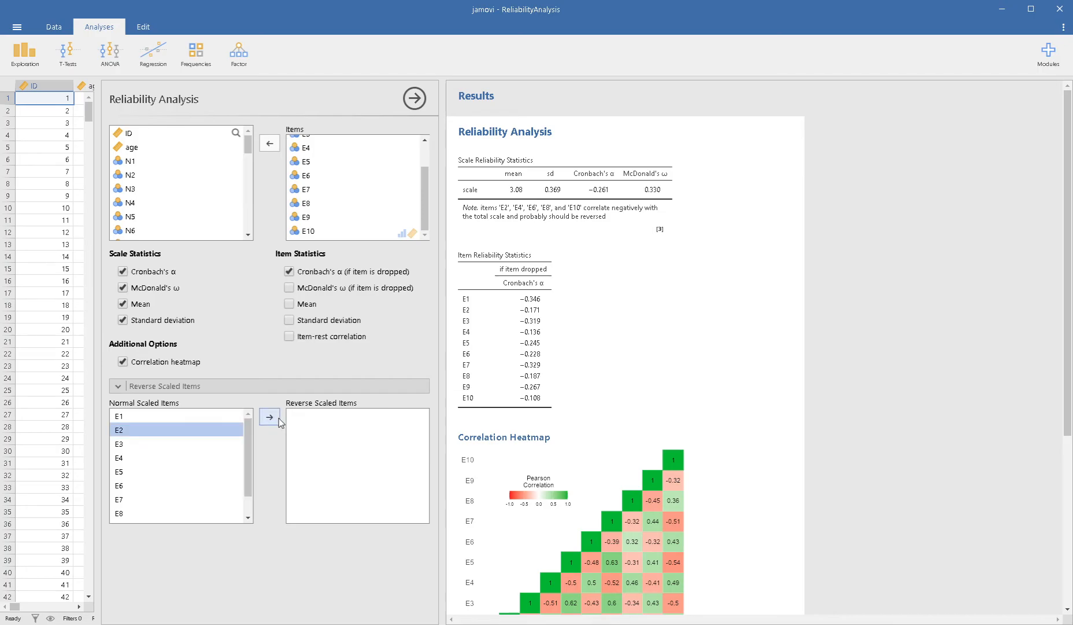
pyautogui.click(269, 417)
pyautogui.click(168, 444)
pyautogui.click(267, 417)
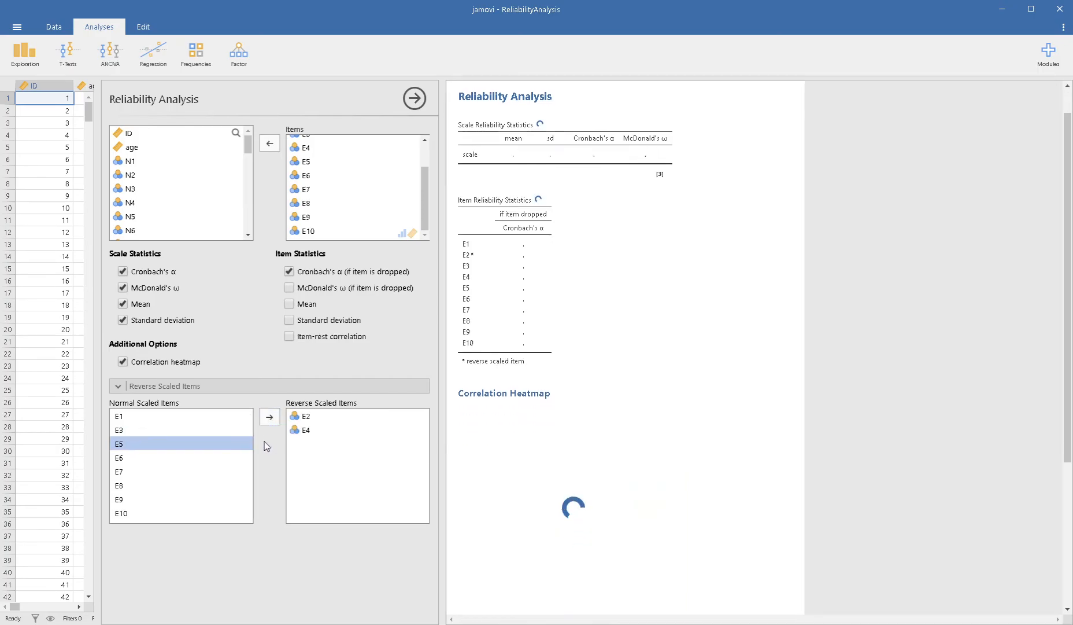
pyautogui.click(178, 462)
pyautogui.click(269, 417)
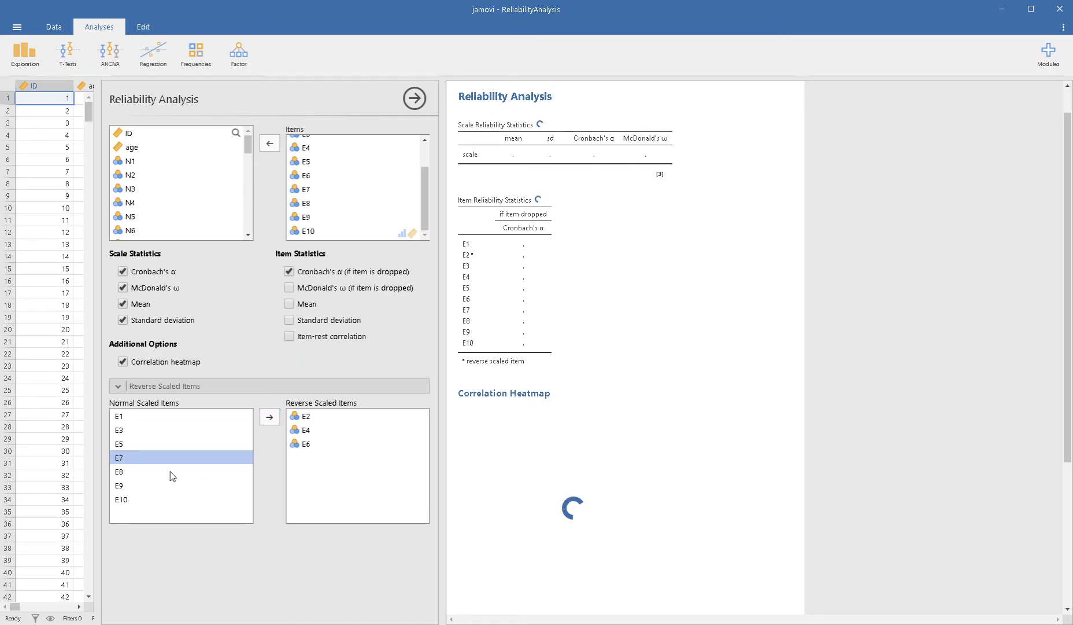
pyautogui.click(170, 472)
pyautogui.click(269, 417)
pyautogui.click(189, 485)
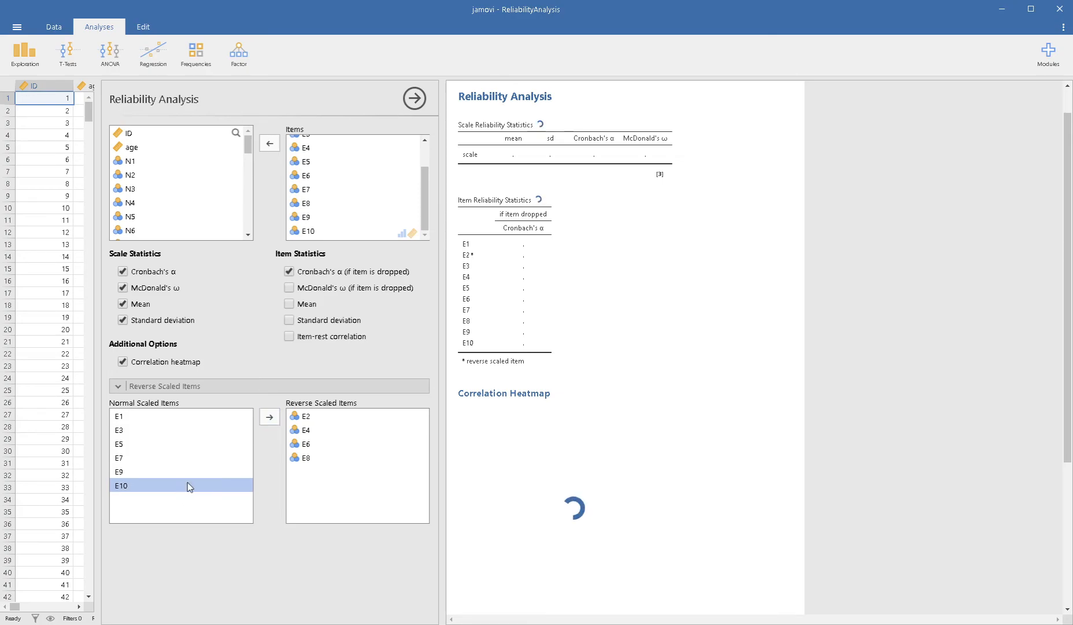
pyautogui.click(270, 417)
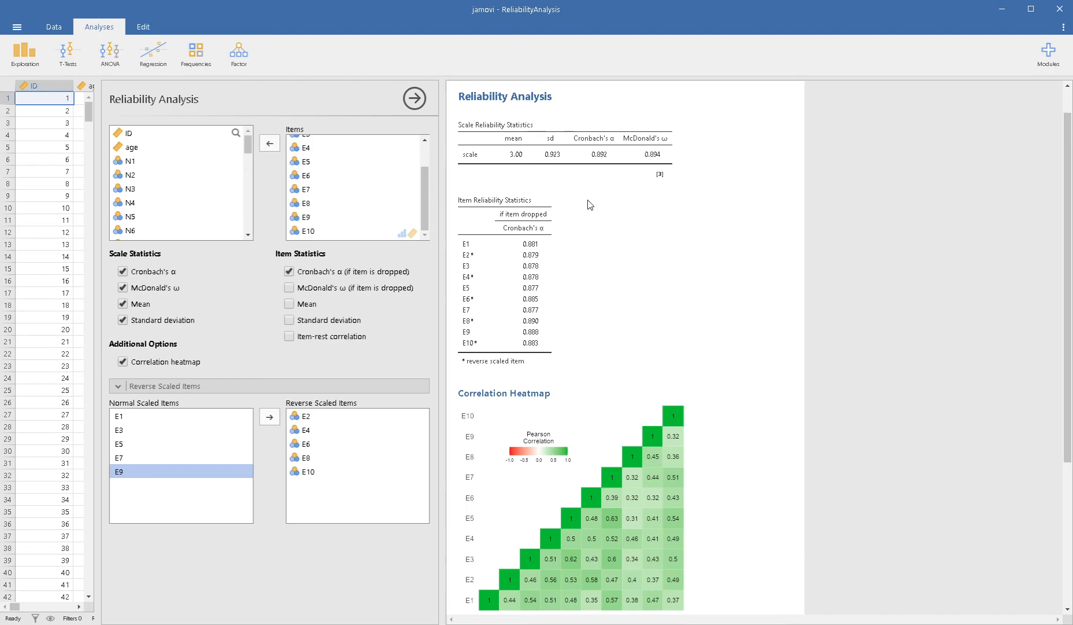
# Examine the scale reliability, item reliability statistics and correlation heatmap, and review the list of included items
pyautogui.scroll(2, 382, 202)
pyautogui.scroll(-2, 352, 170)
pyautogui.scroll(-1, 587, 284)
pyautogui.scroll(1, 585, 284)
pyautogui.scroll(-1, 573, 321)
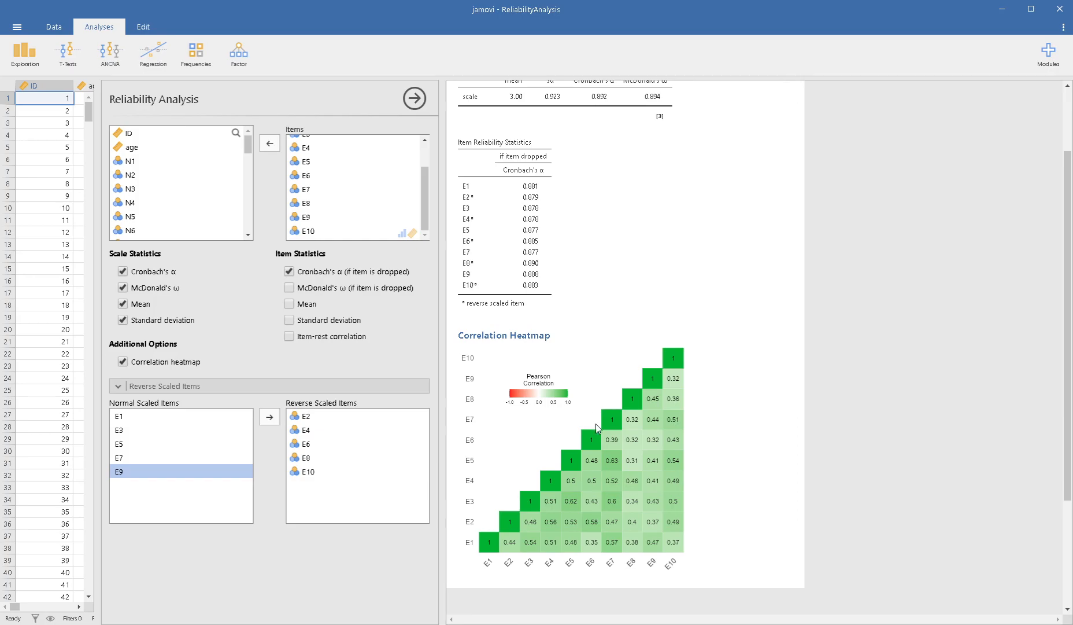
pyautogui.scroll(2, 606, 457)
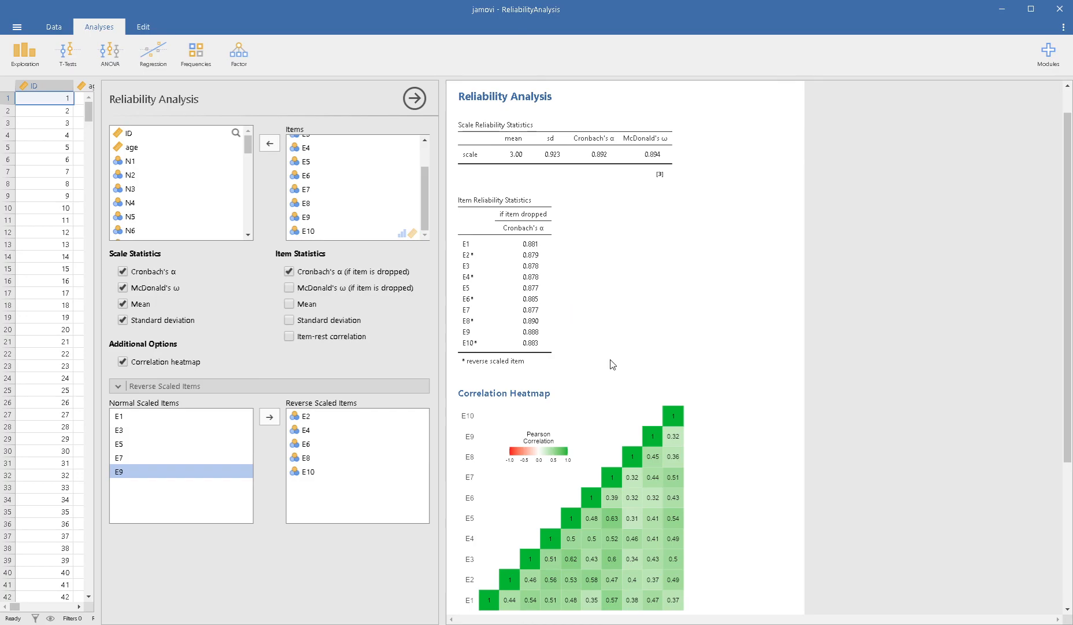
pyautogui.scroll(3, 346, 221)
pyautogui.click(306, 142)
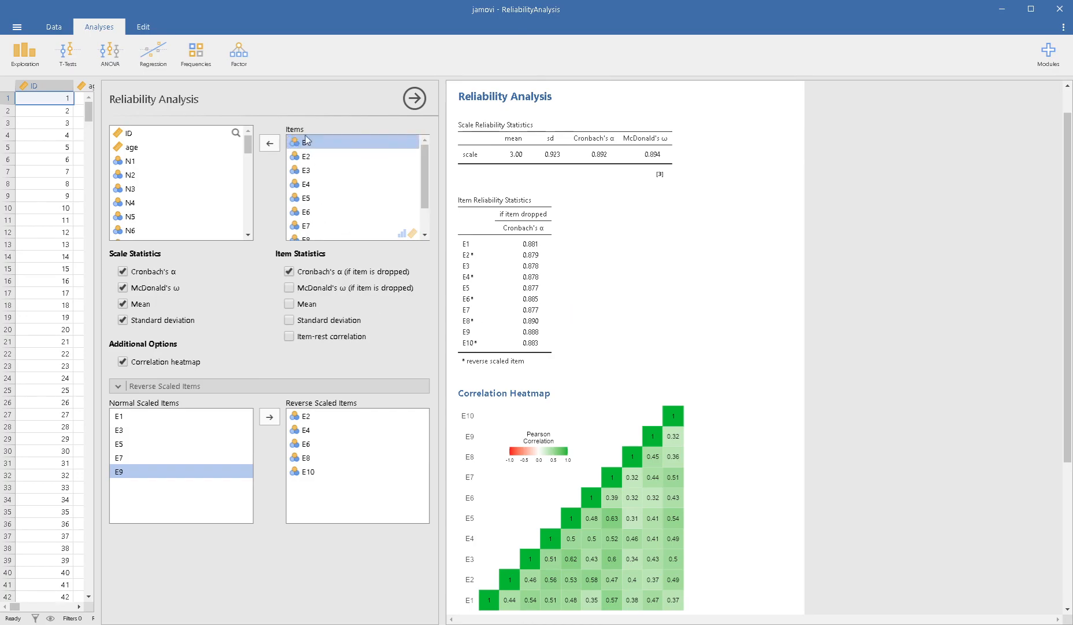
pyautogui.scroll(-3, 319, 228)
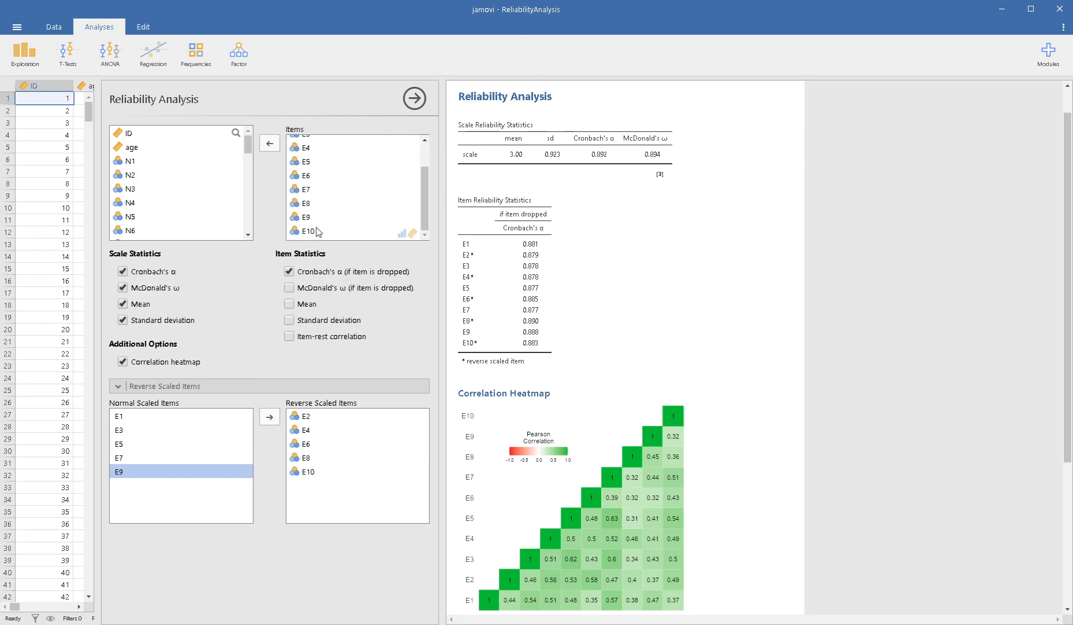
pyautogui.scroll(-2, 590, 339)
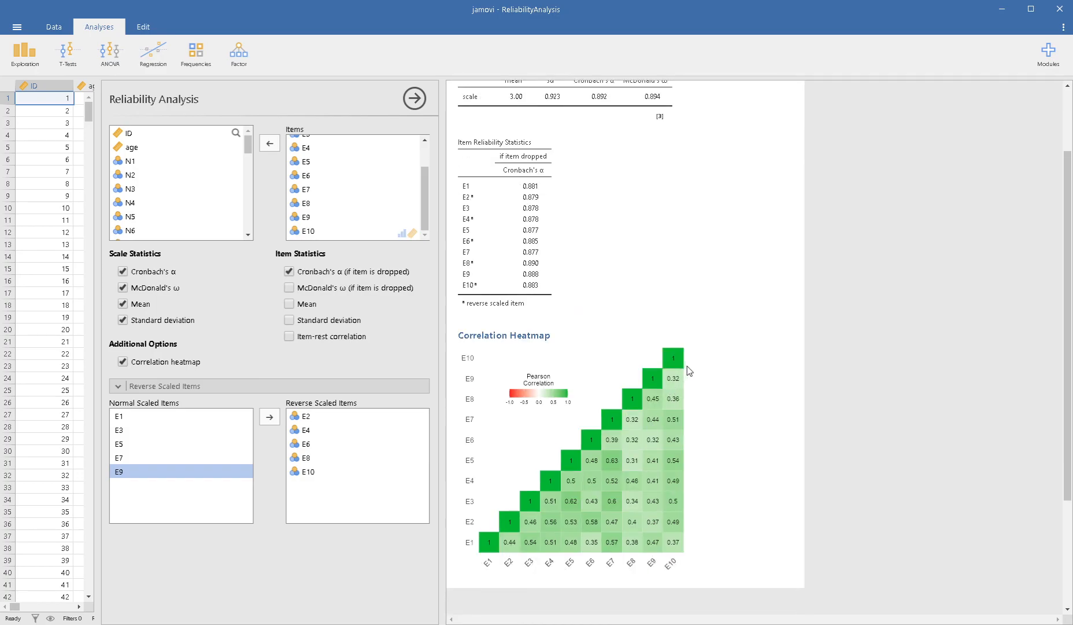
pyautogui.scroll(2, 678, 333)
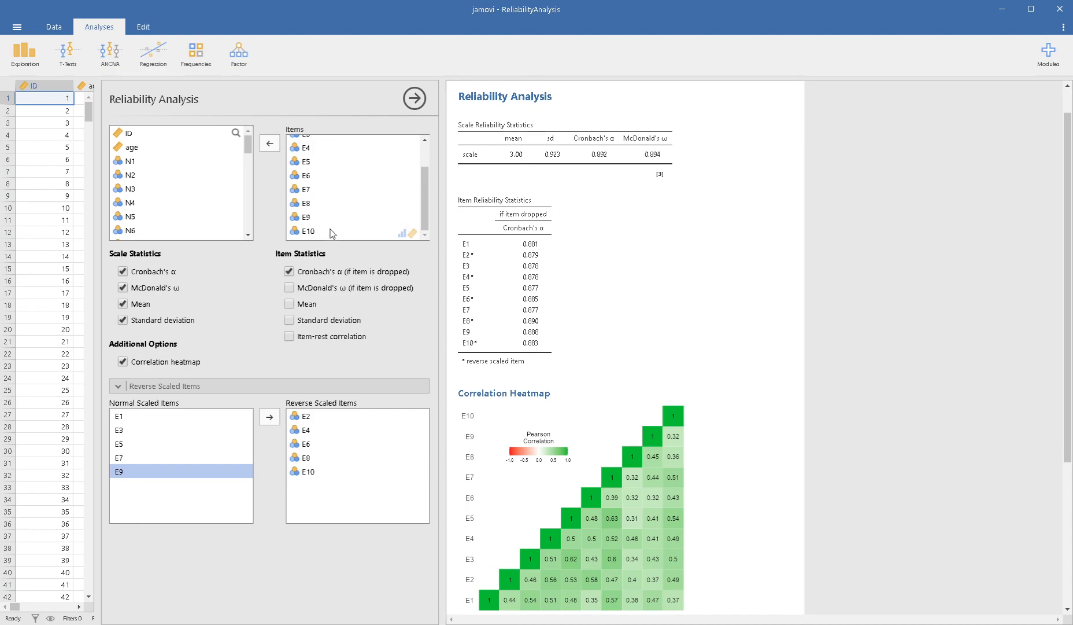
pyautogui.scroll(1, 335, 234)
pyautogui.scroll(-1, 339, 237)
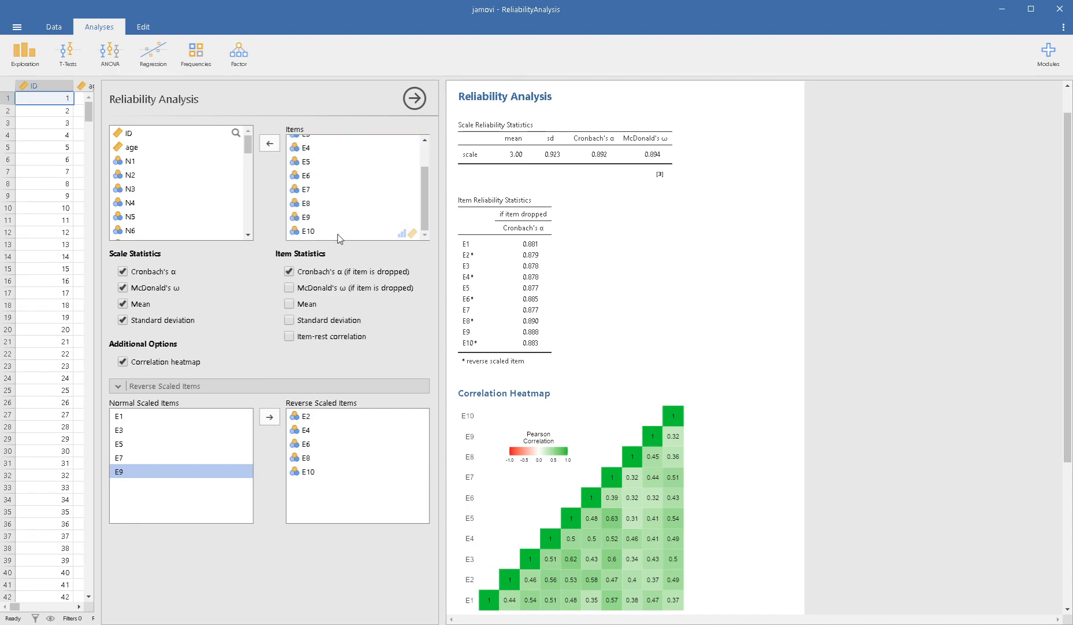